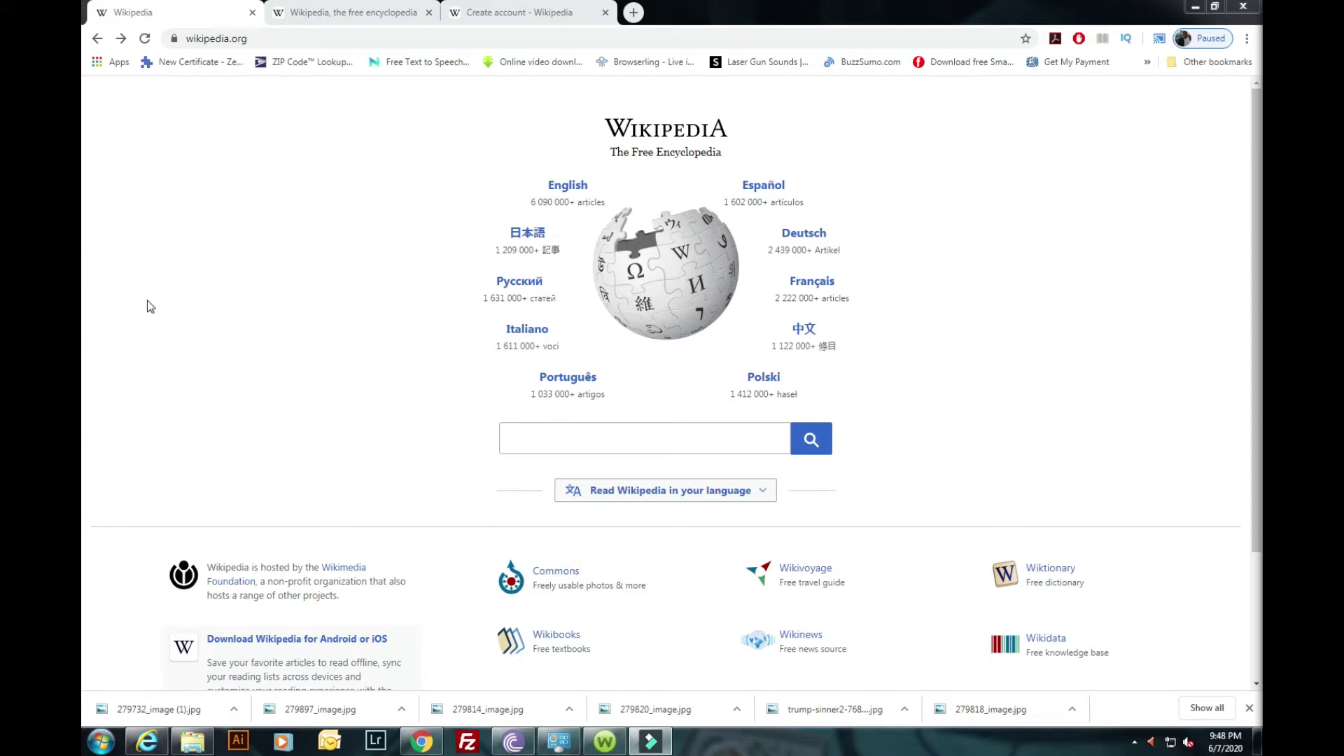
Load the English Wikipedia Main Page from the wikipedia.org language portal.
click(572, 188)
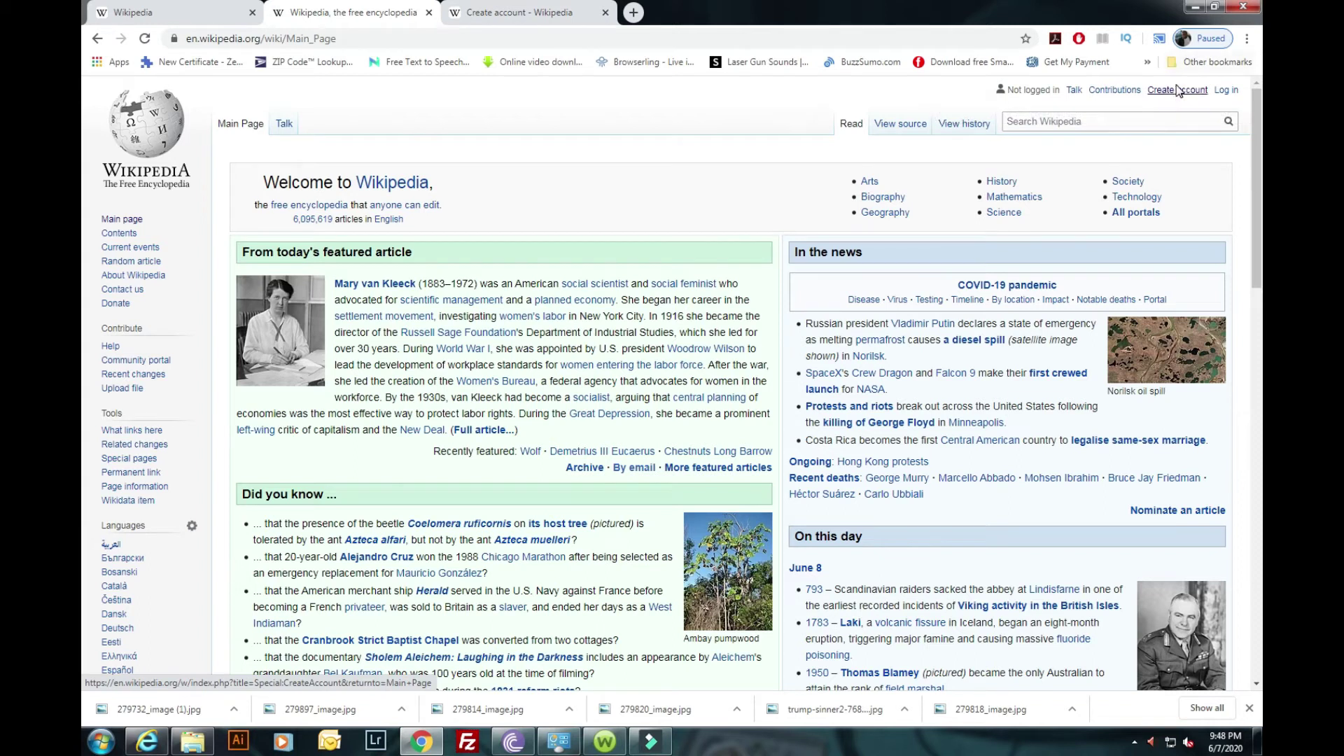
Switch to the Create account tab and follow its username guidance link.
click(527, 22)
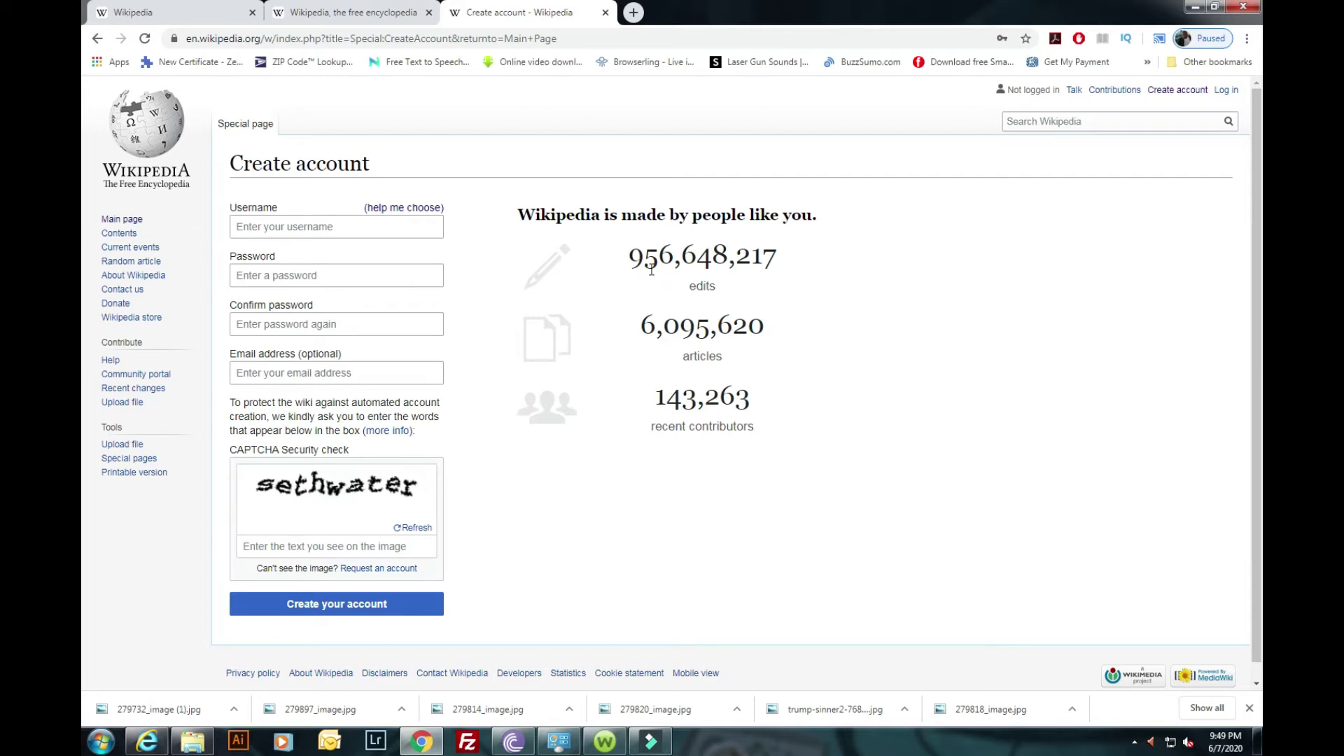
click(423, 210)
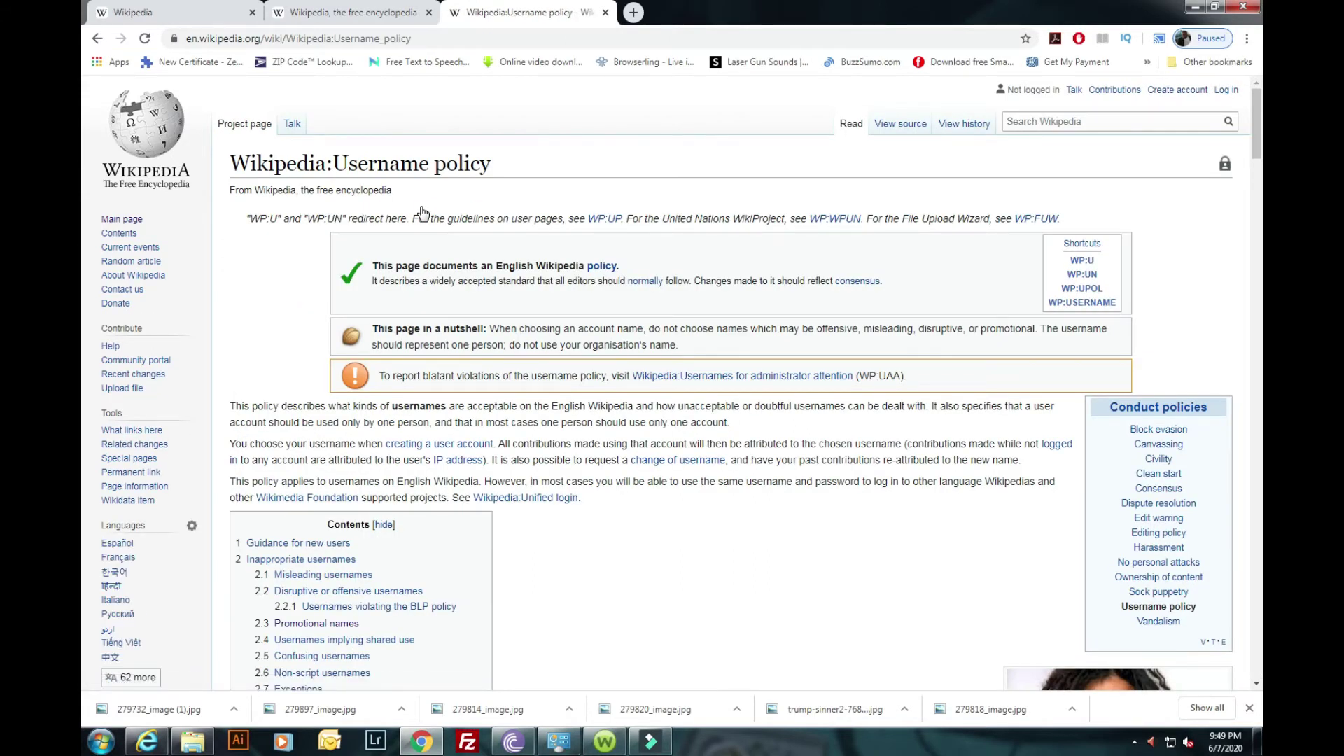
Scroll down through the Username policy page and back up to the top.
scroll(469, 203, down, 4)
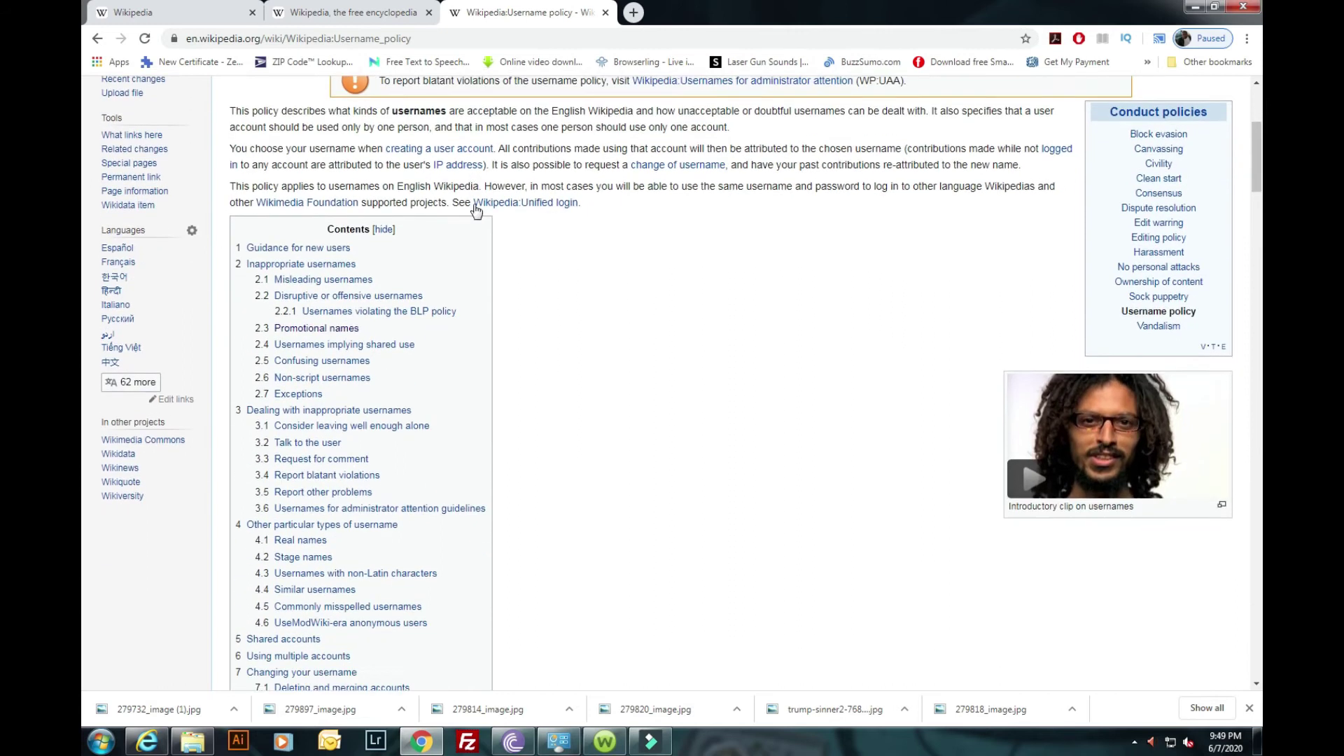
scroll(483, 210, down, 1)
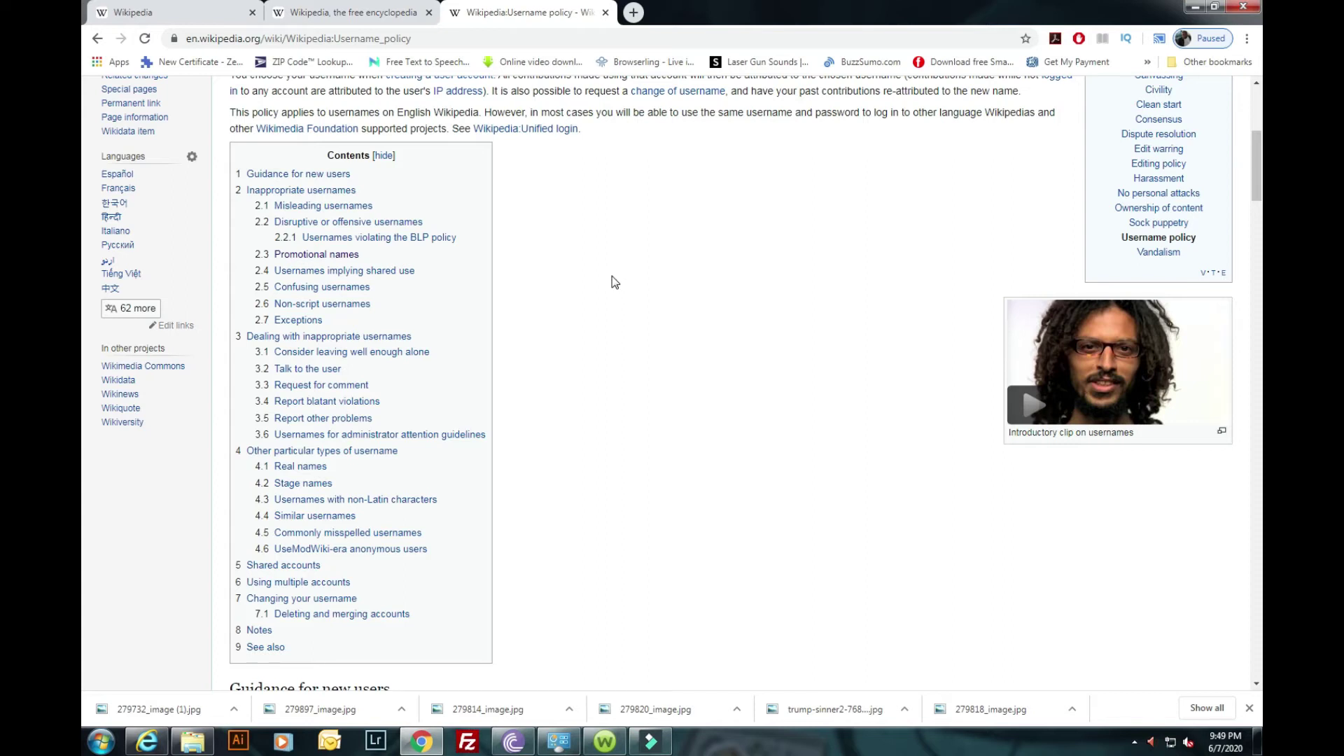
scroll(614, 279, down, 4)
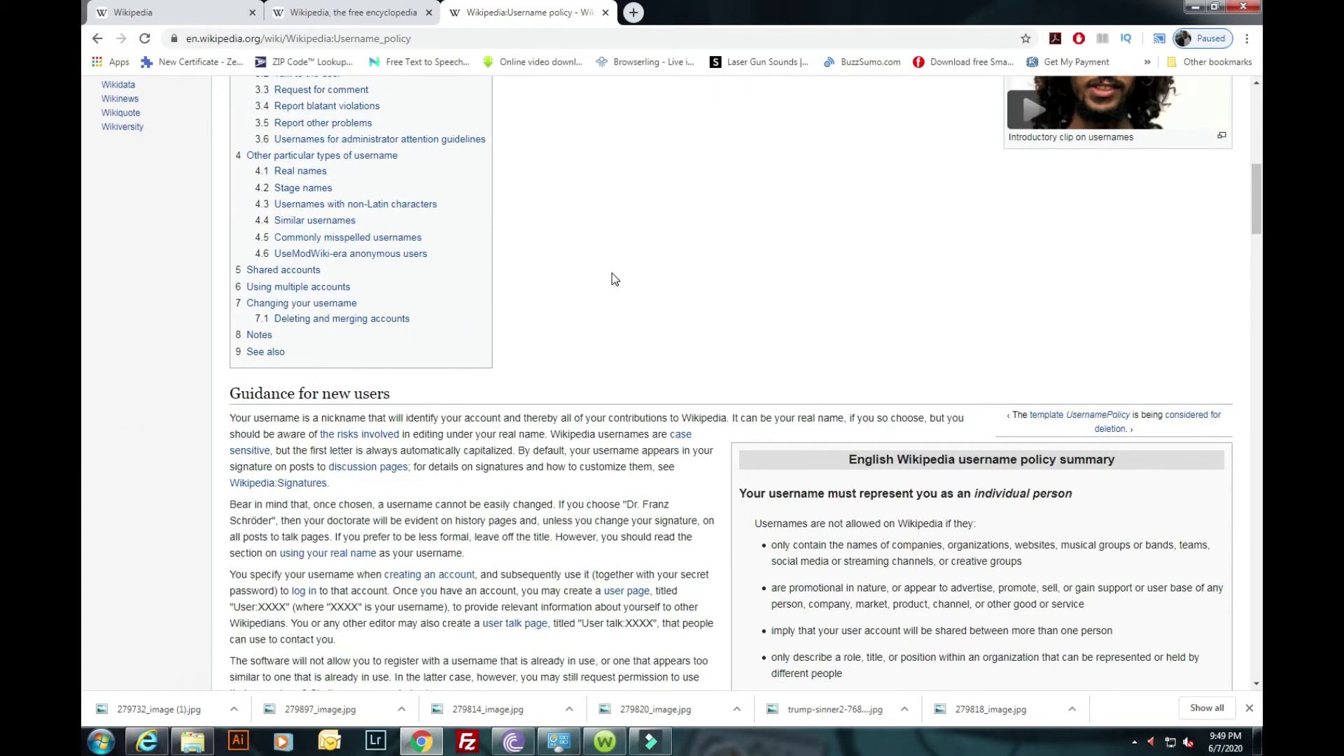
scroll(612, 273, down, 7)
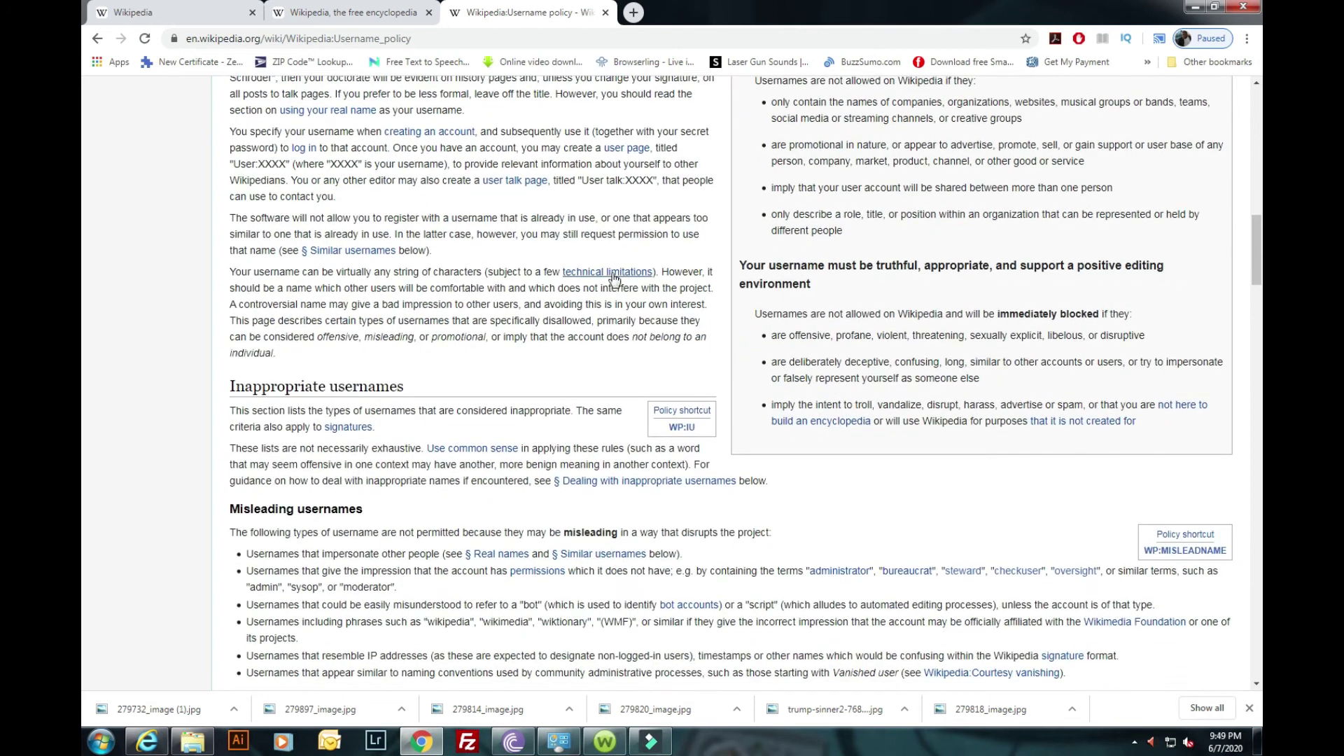
scroll(613, 280, down, 1)
scroll(614, 279, down, 1)
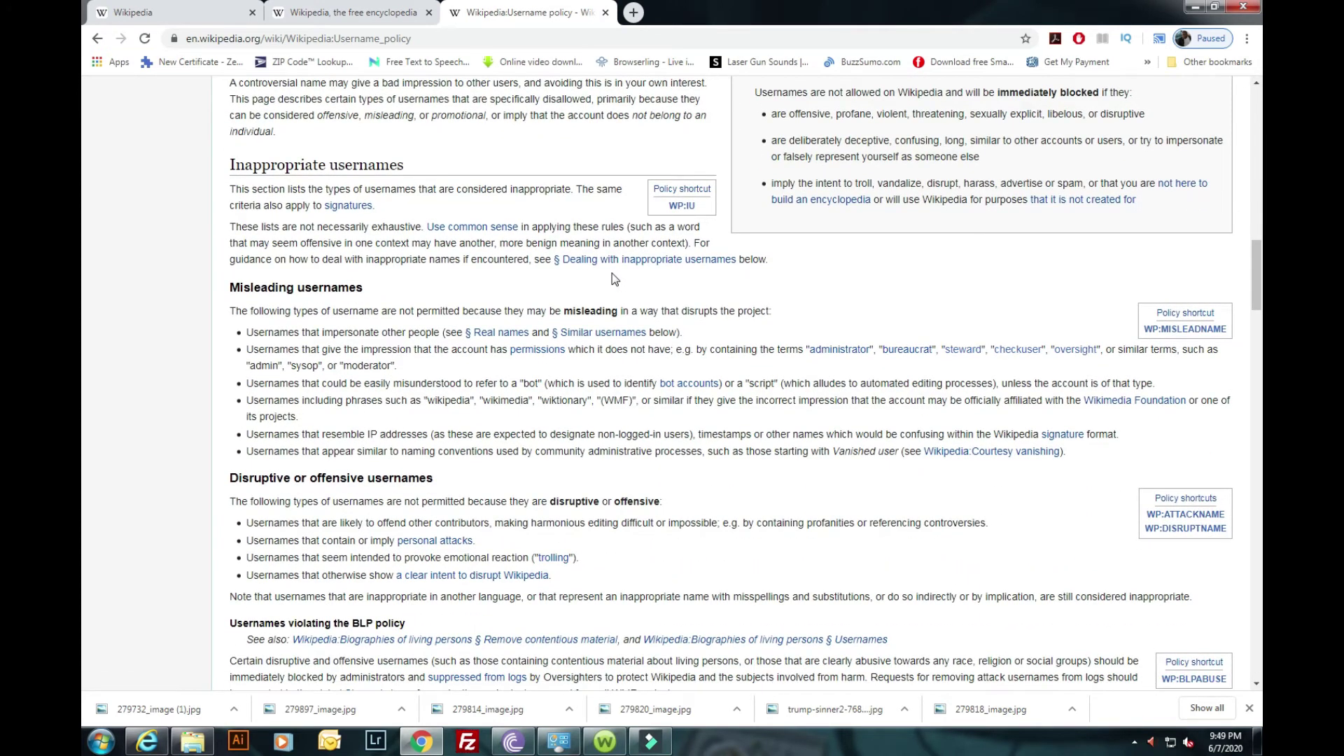
scroll(612, 273, up, 7)
scroll(613, 279, up, 5)
scroll(612, 277, up, 8)
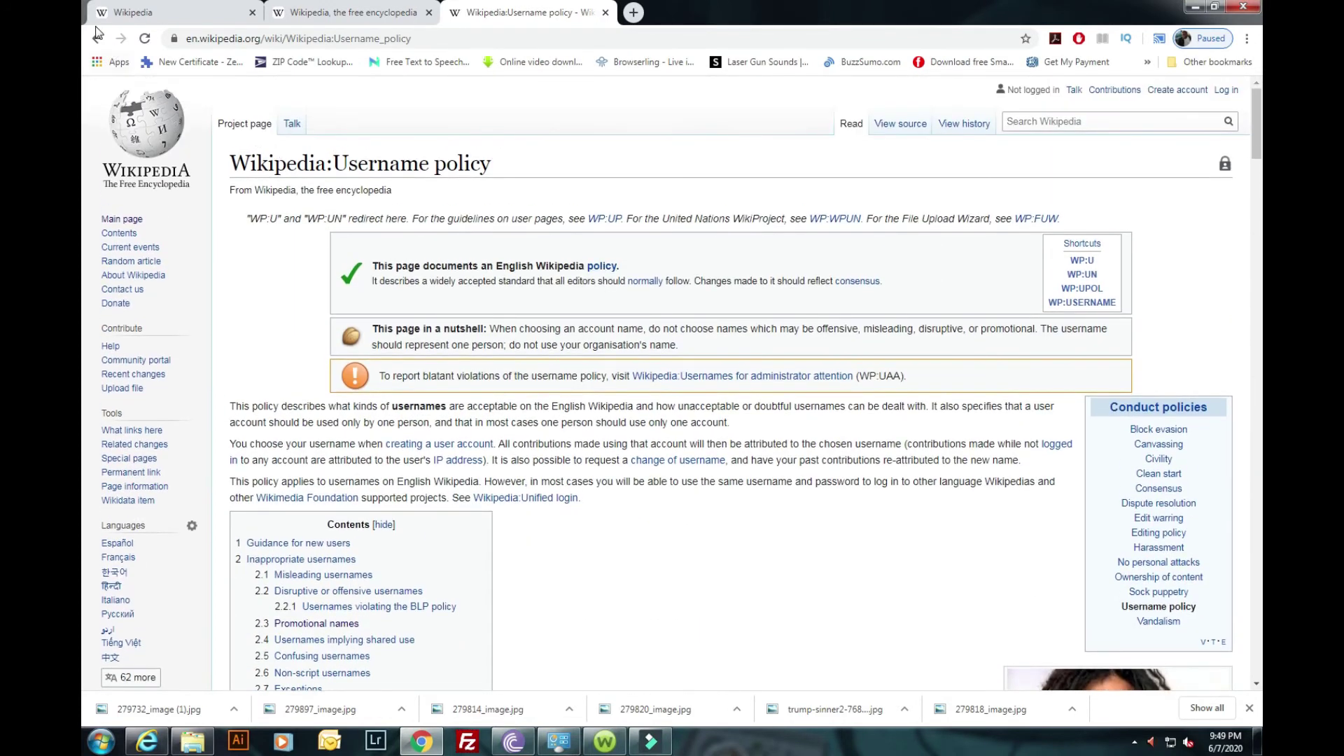
Back on the form, enter a name-based username ending in 2, which is rejected as too similar.
click(97, 38)
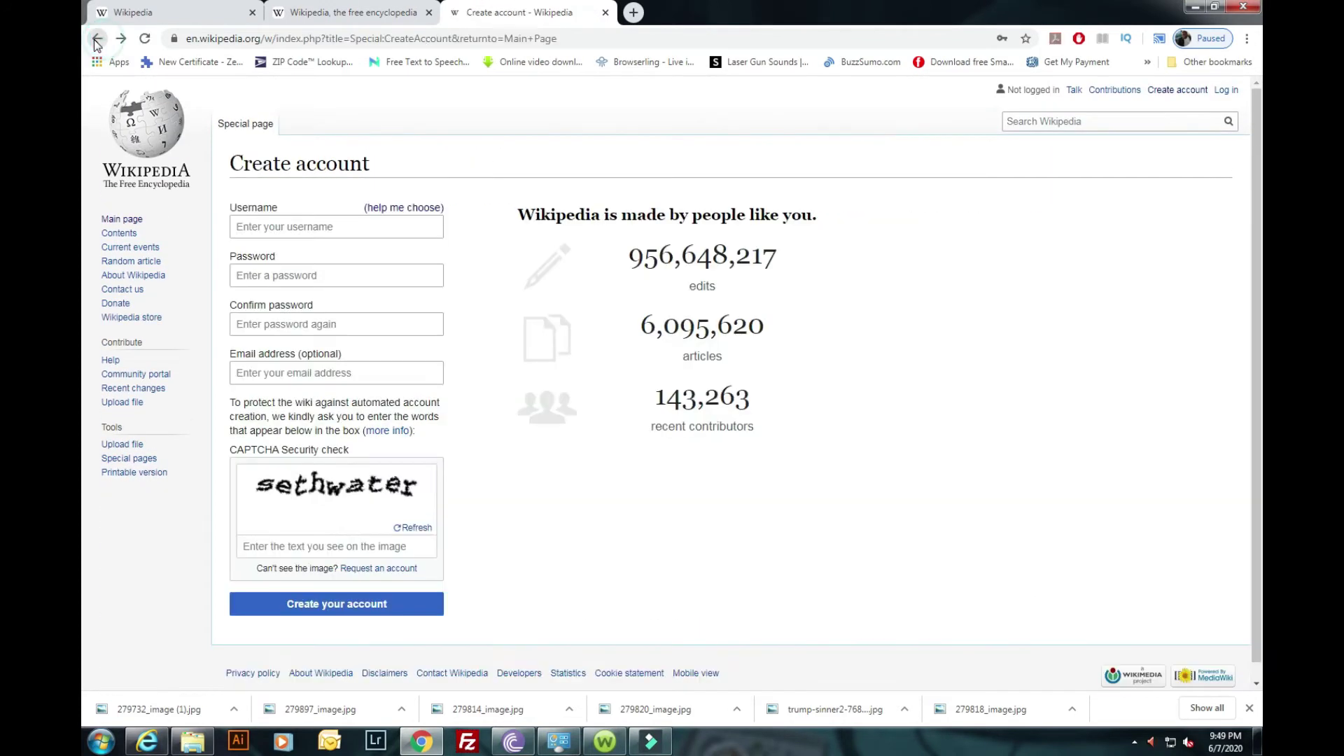
click(276, 226)
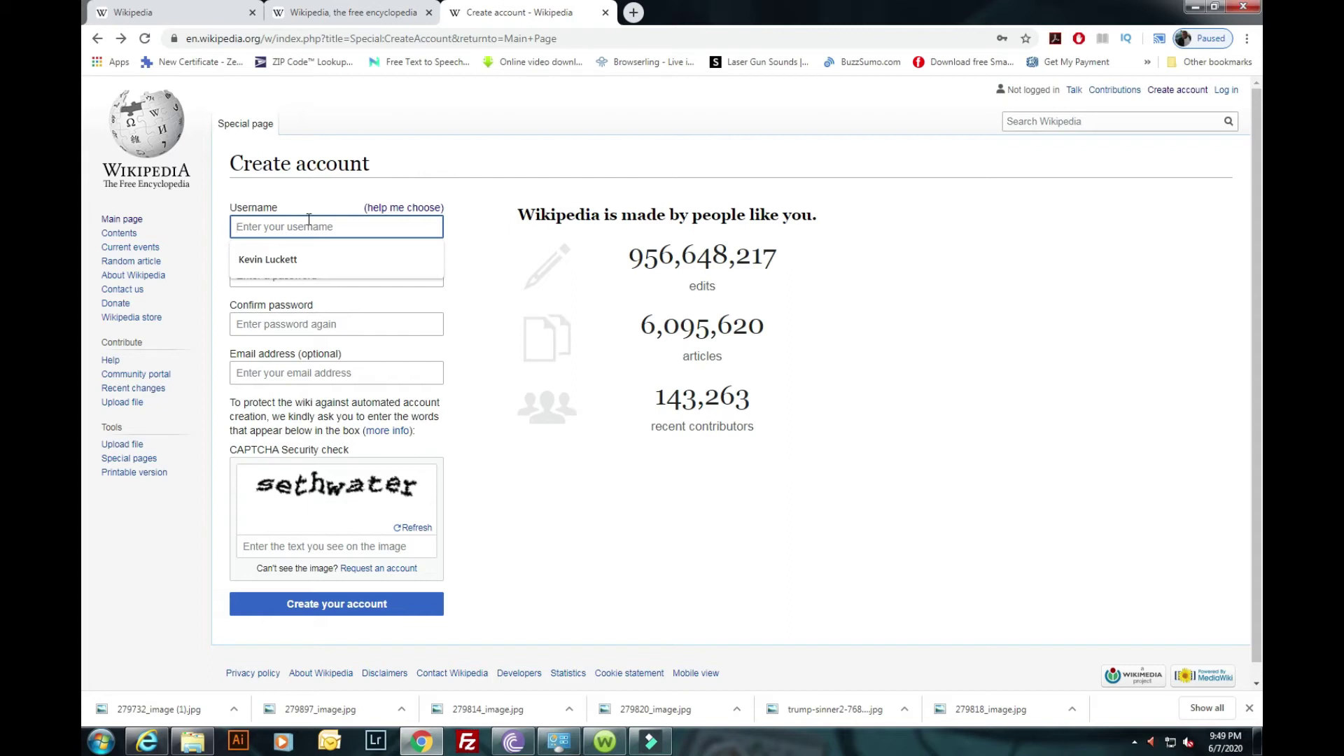
click(304, 225)
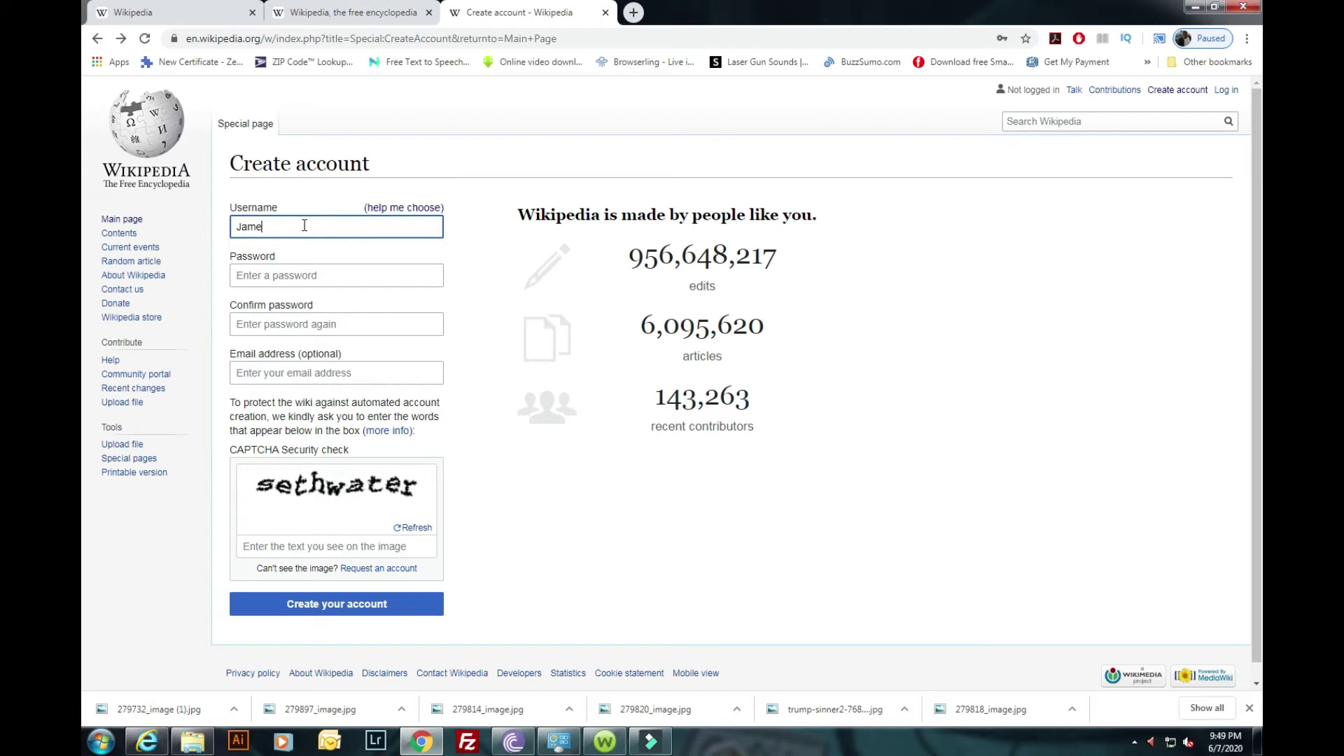
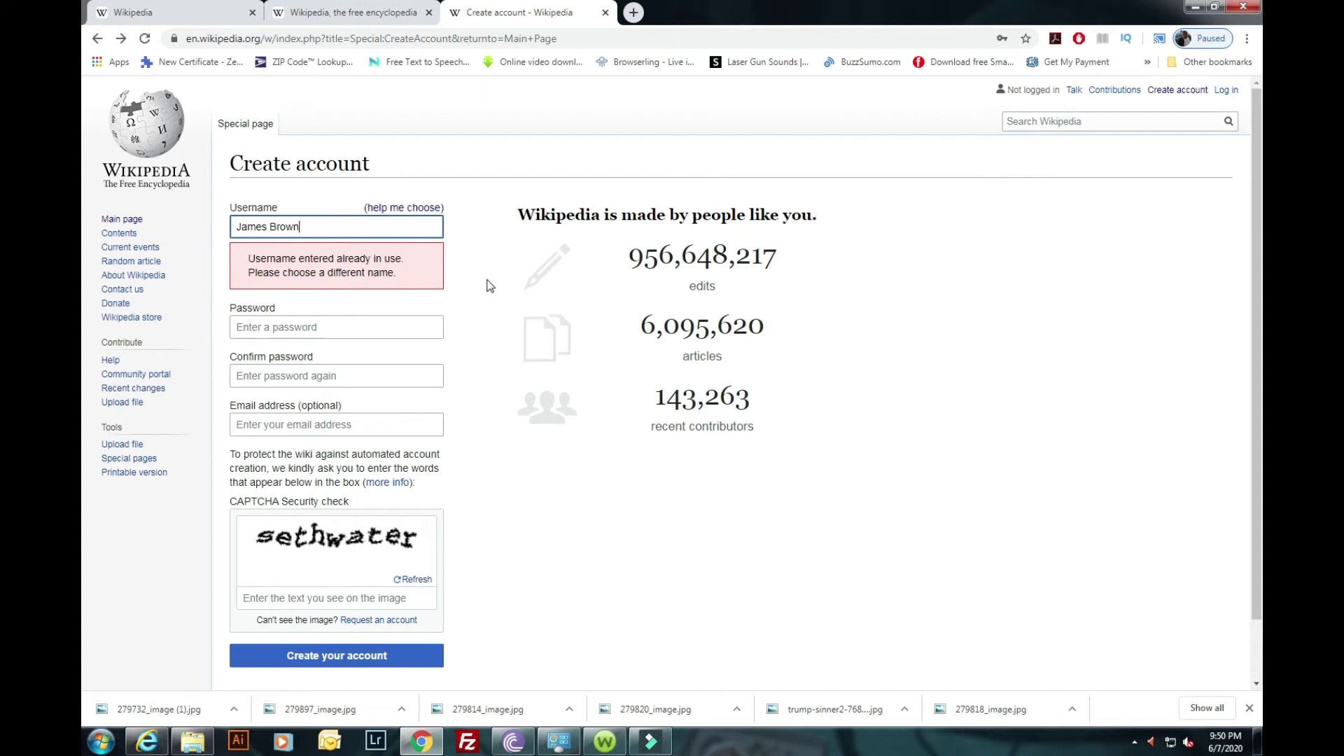
click(510, 272)
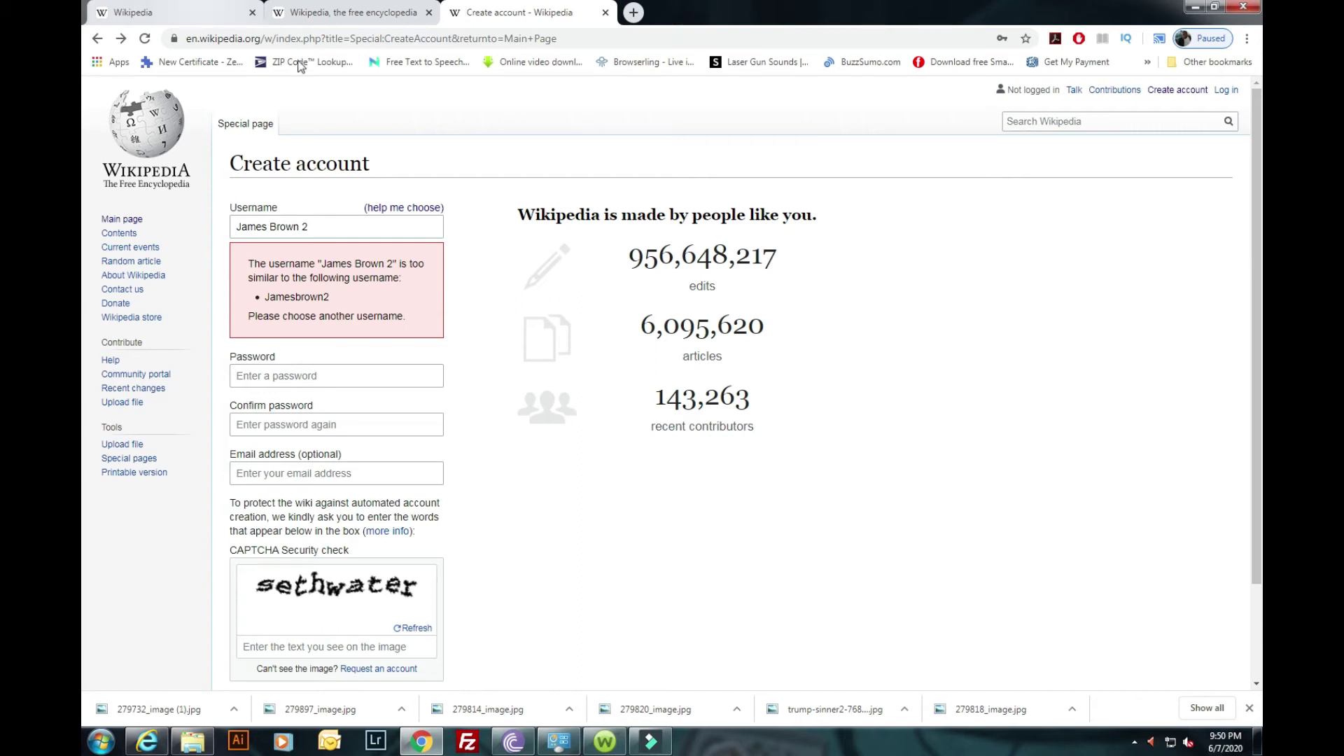
Replace the rejected username with a revised name-based variant.
click(350, 226)
triple_click(347, 226)
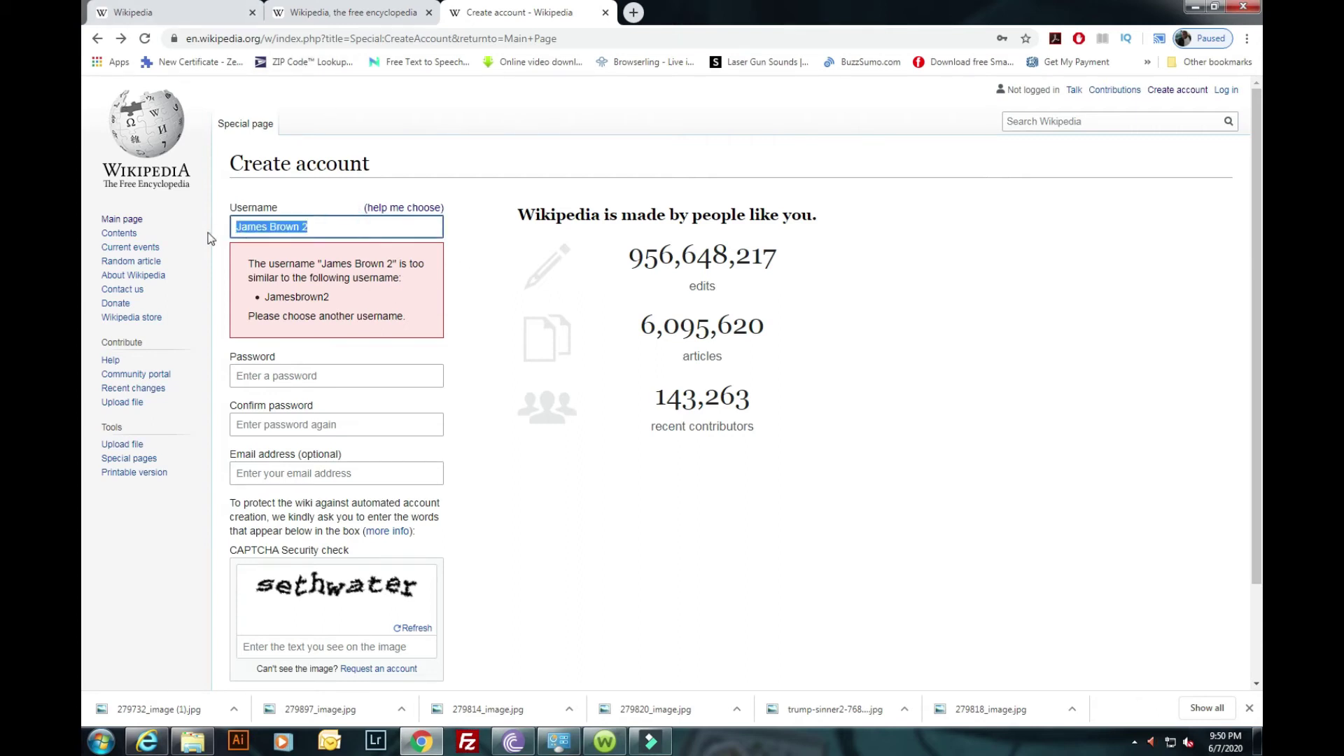
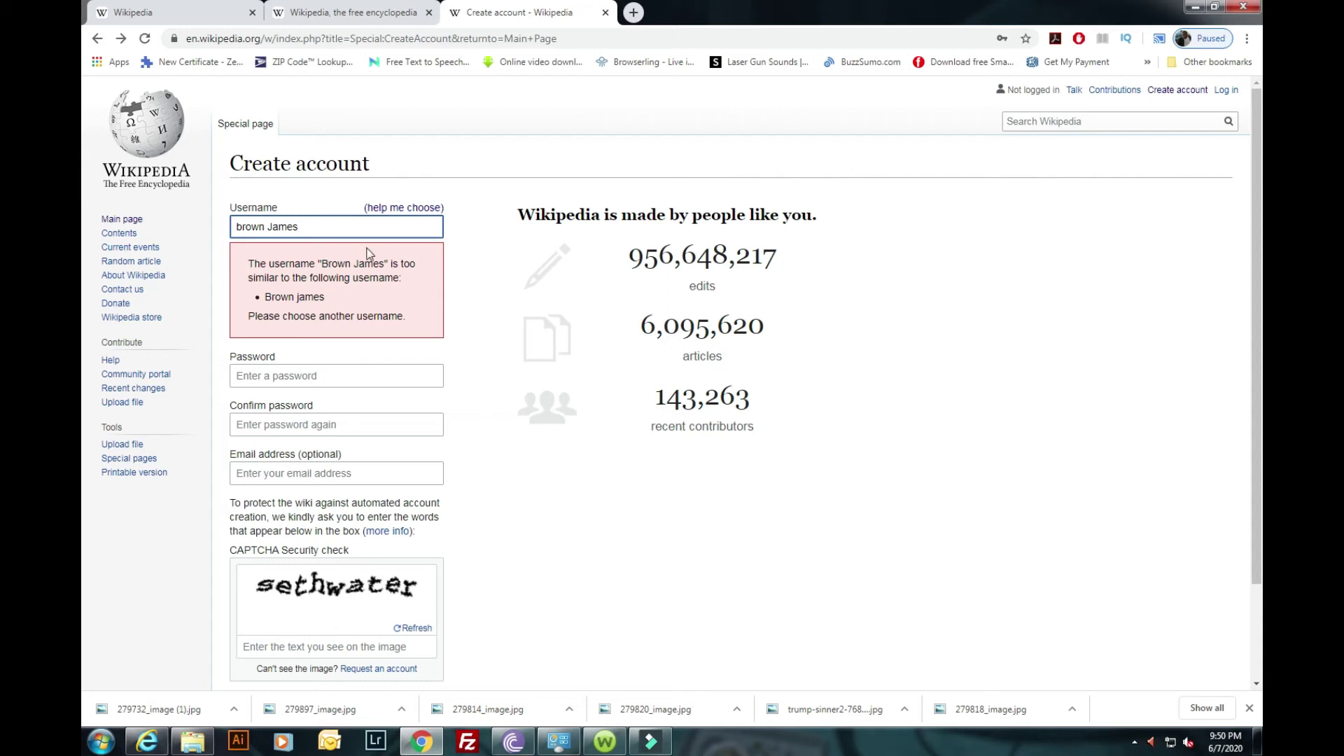
Try 'Mr Goodbar' as the username, which is also rejected, then reselect it.
drag(311, 221, 212, 225)
text(Mr)
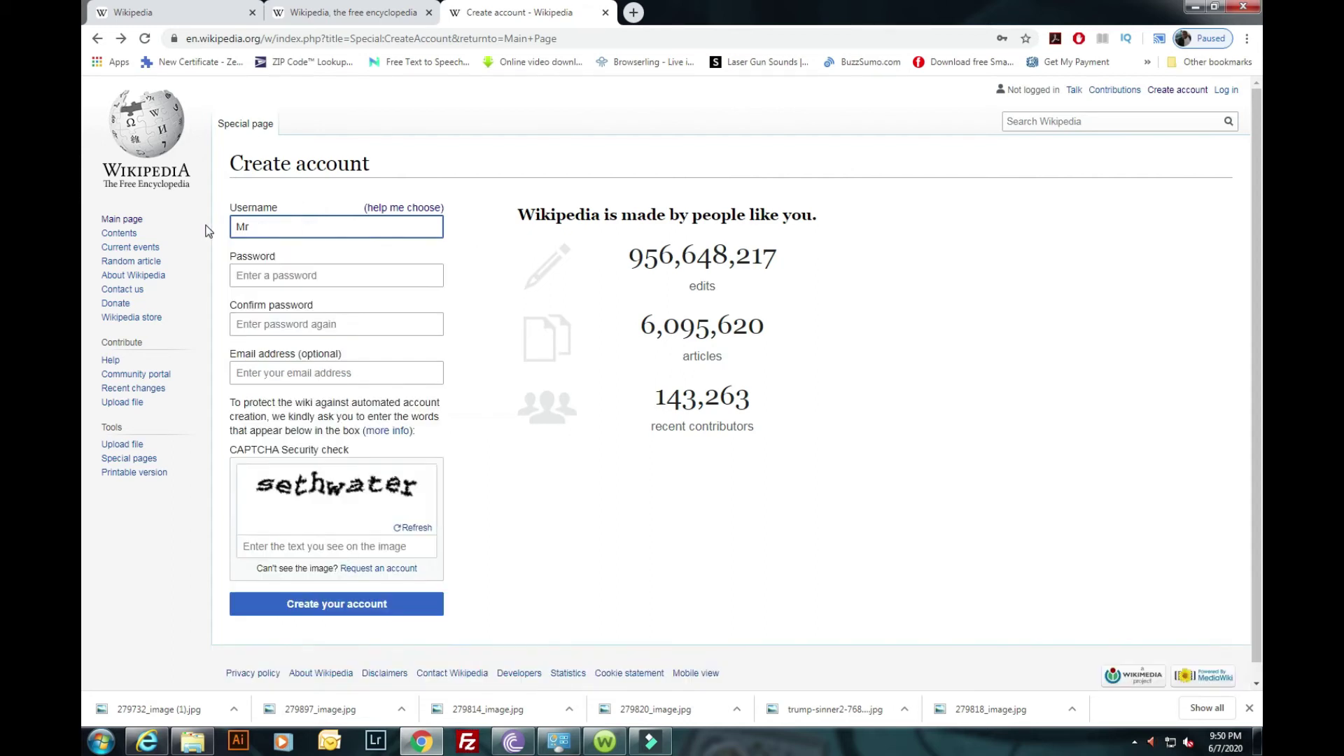
text( Go)
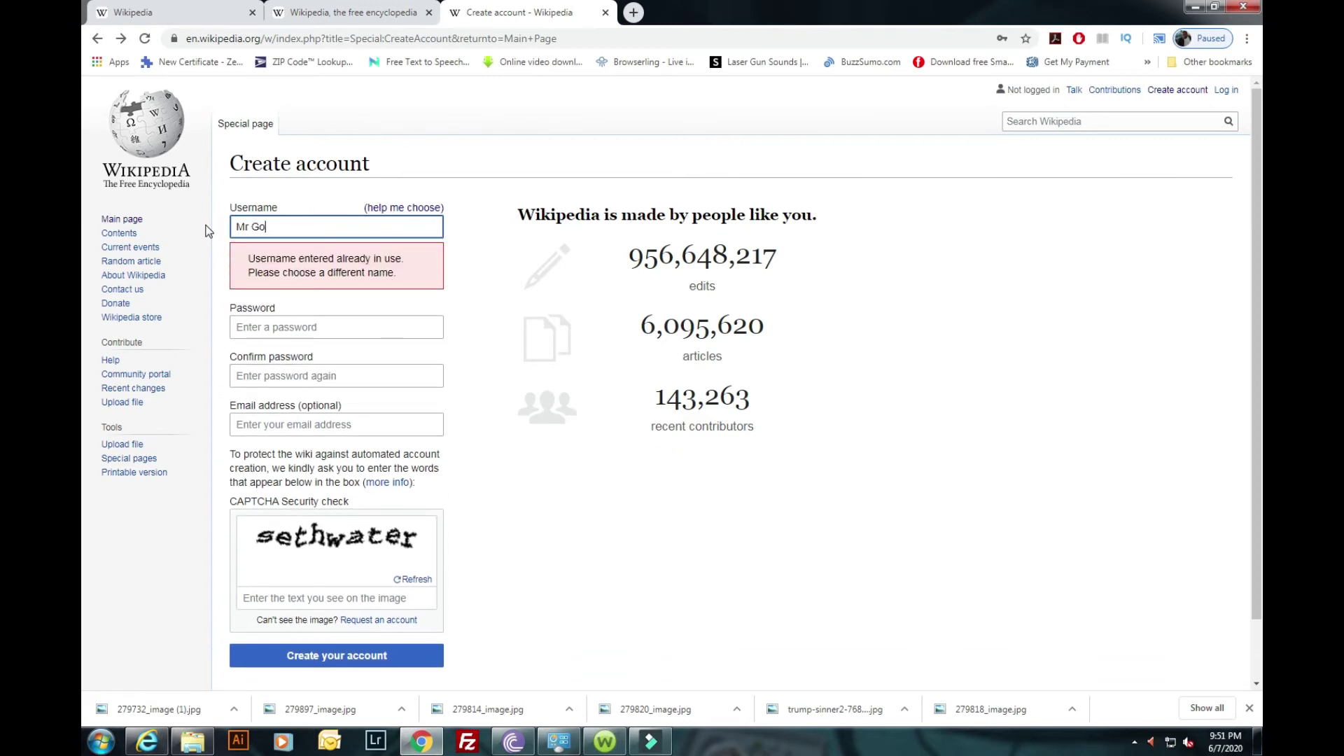
text(odbar)
click(472, 265)
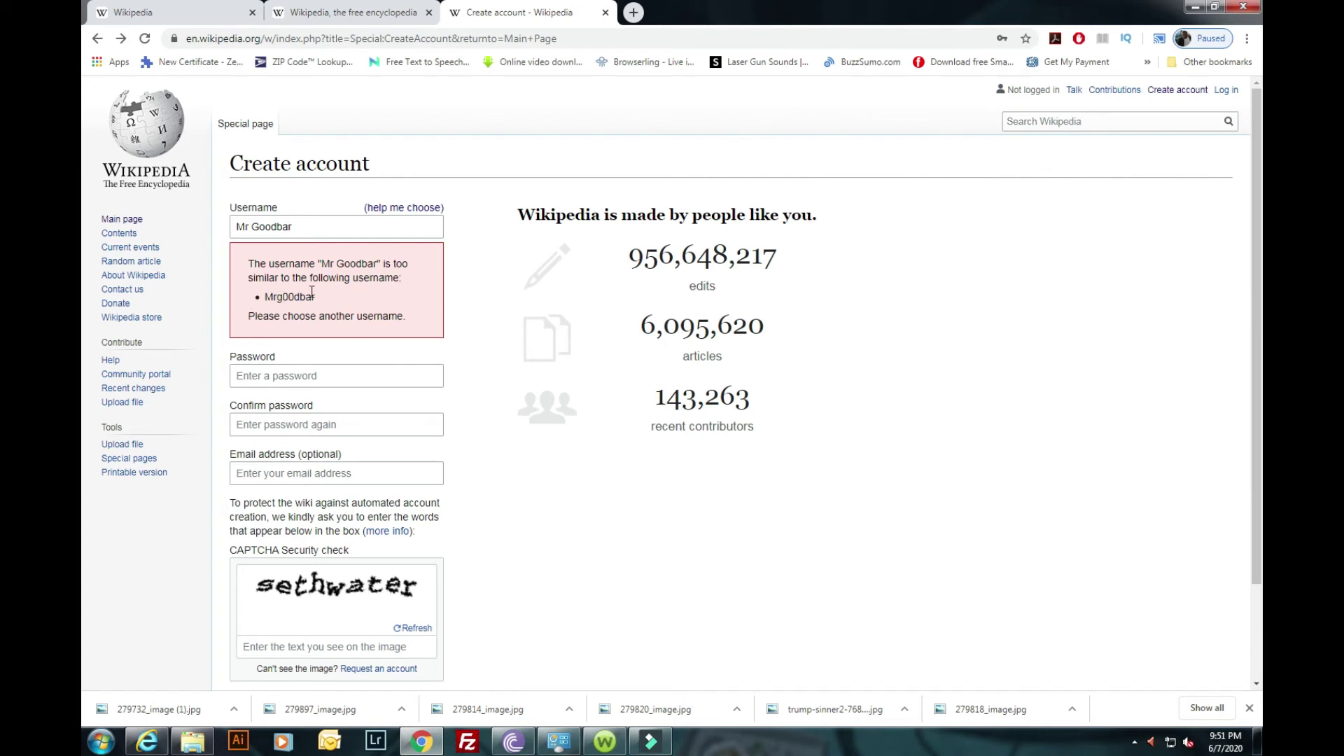
drag(322, 298, 263, 291)
drag(301, 228, 237, 226)
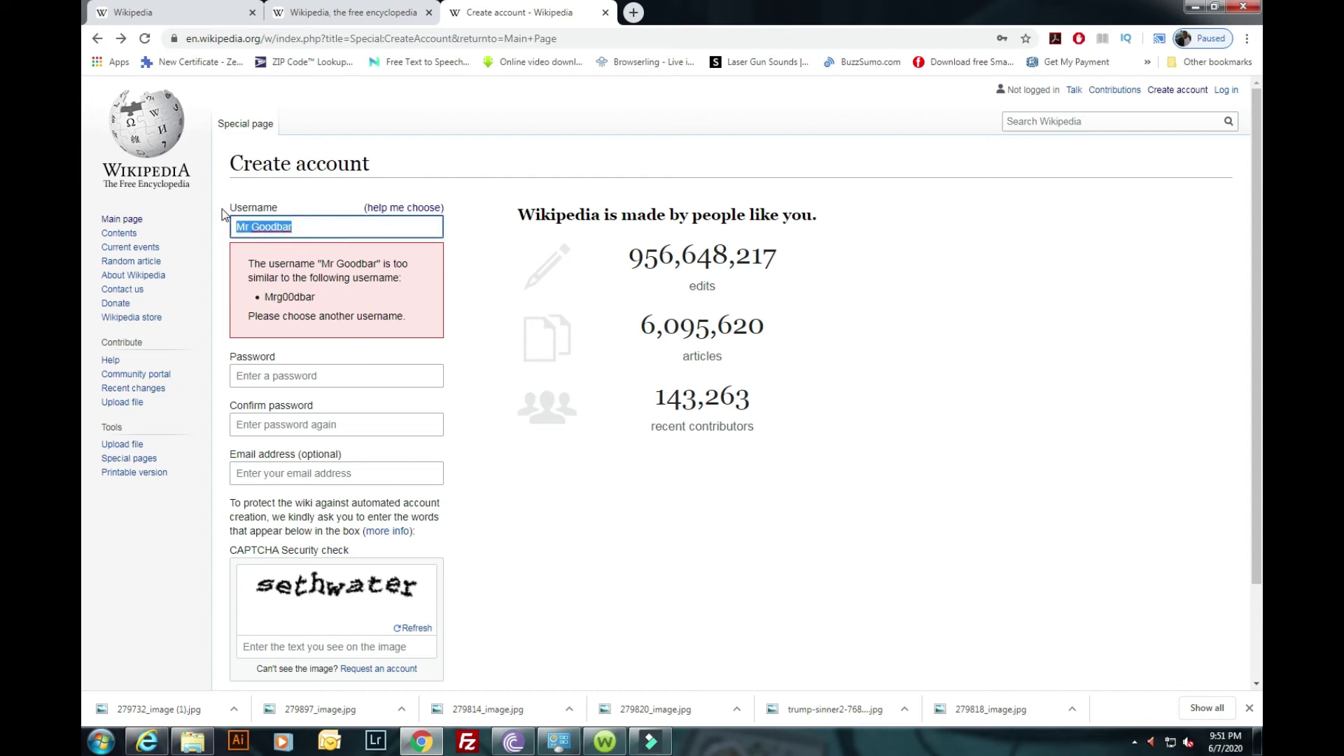
Enter '006 my 23' as the username, which passes the check with no warning.
text(006 my )
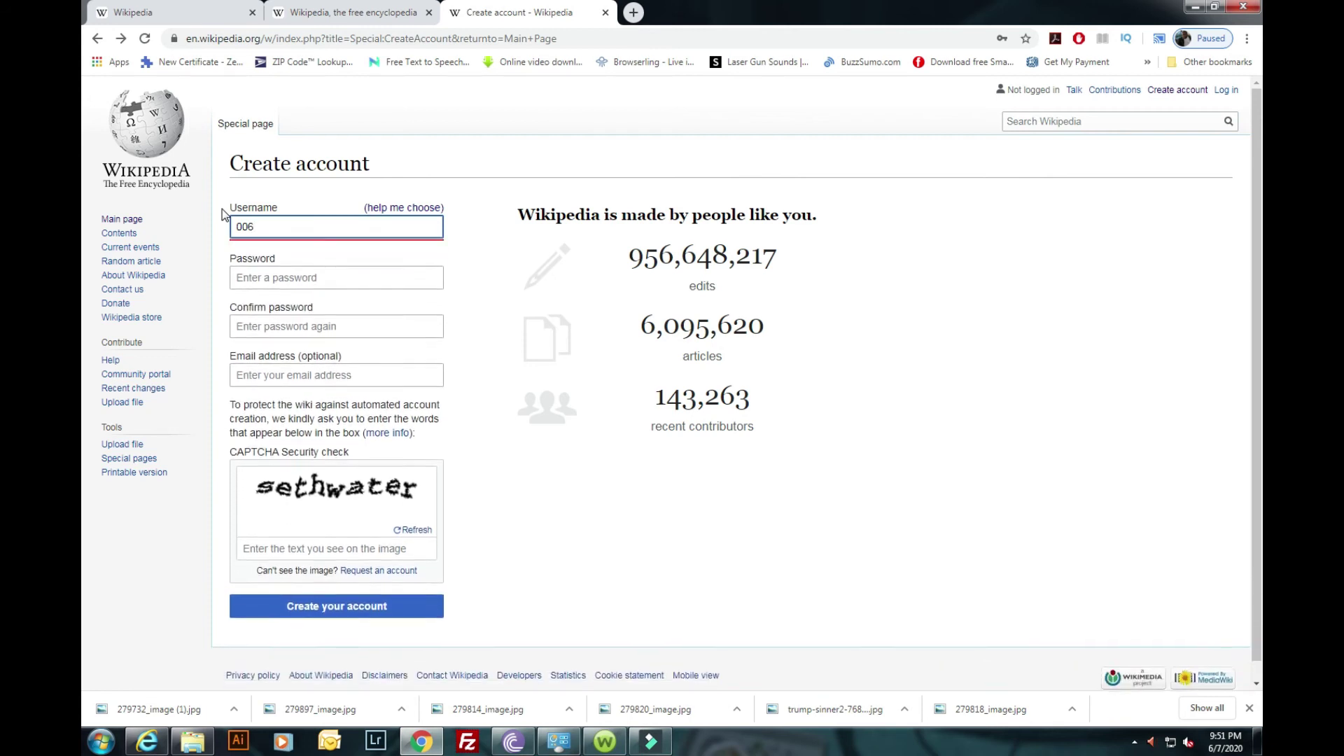
text(23)
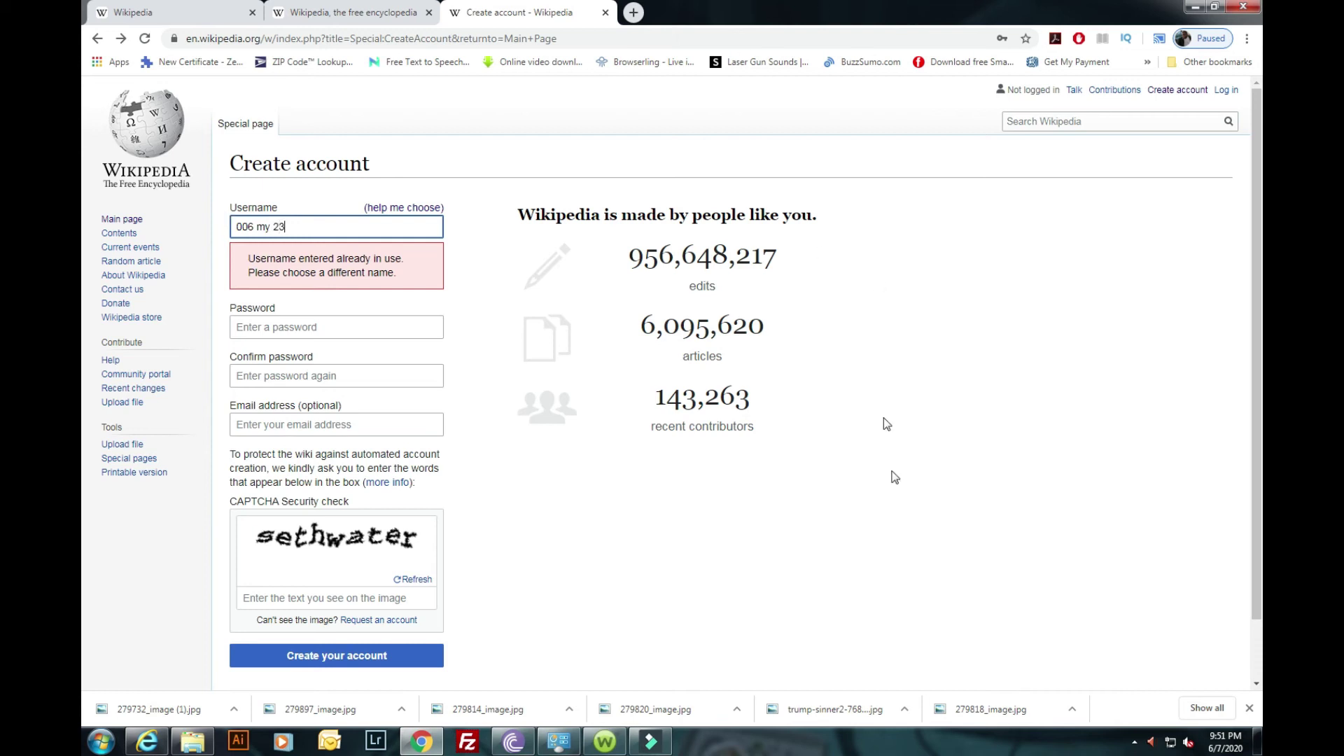
click(465, 257)
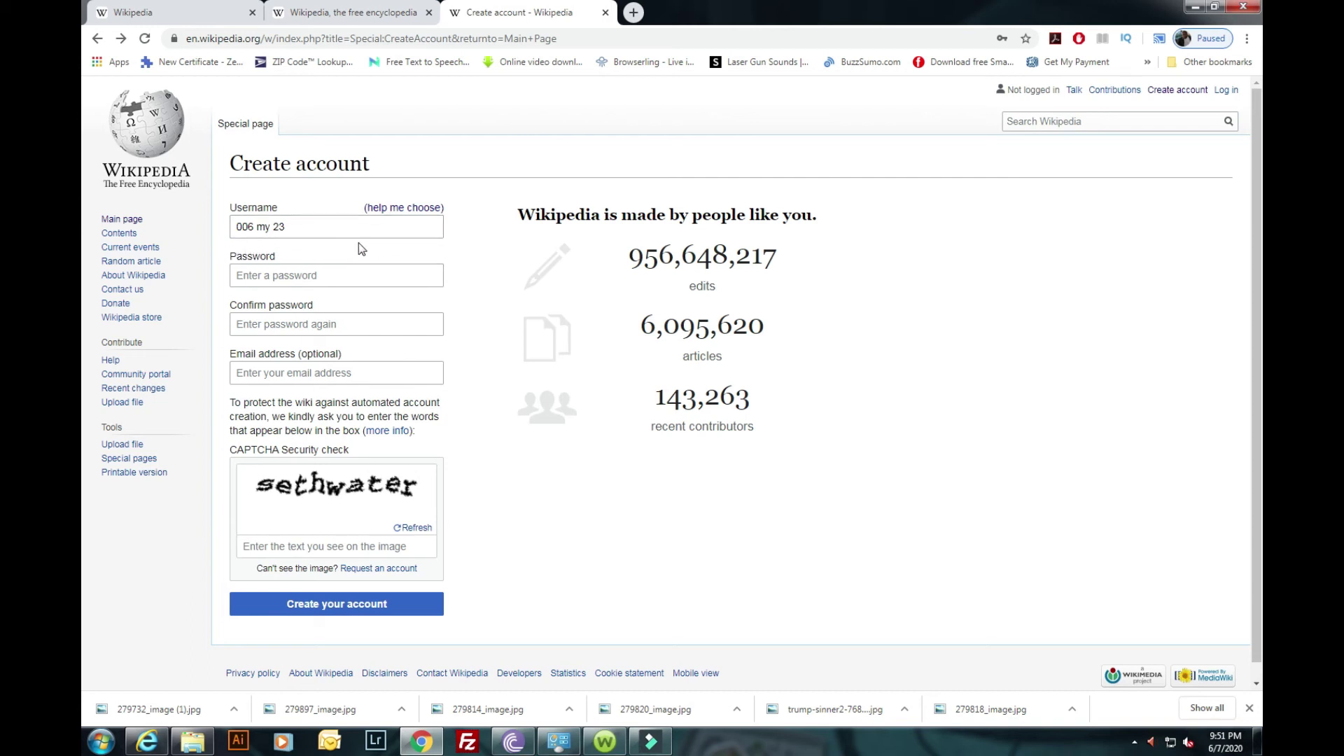
click(330, 275)
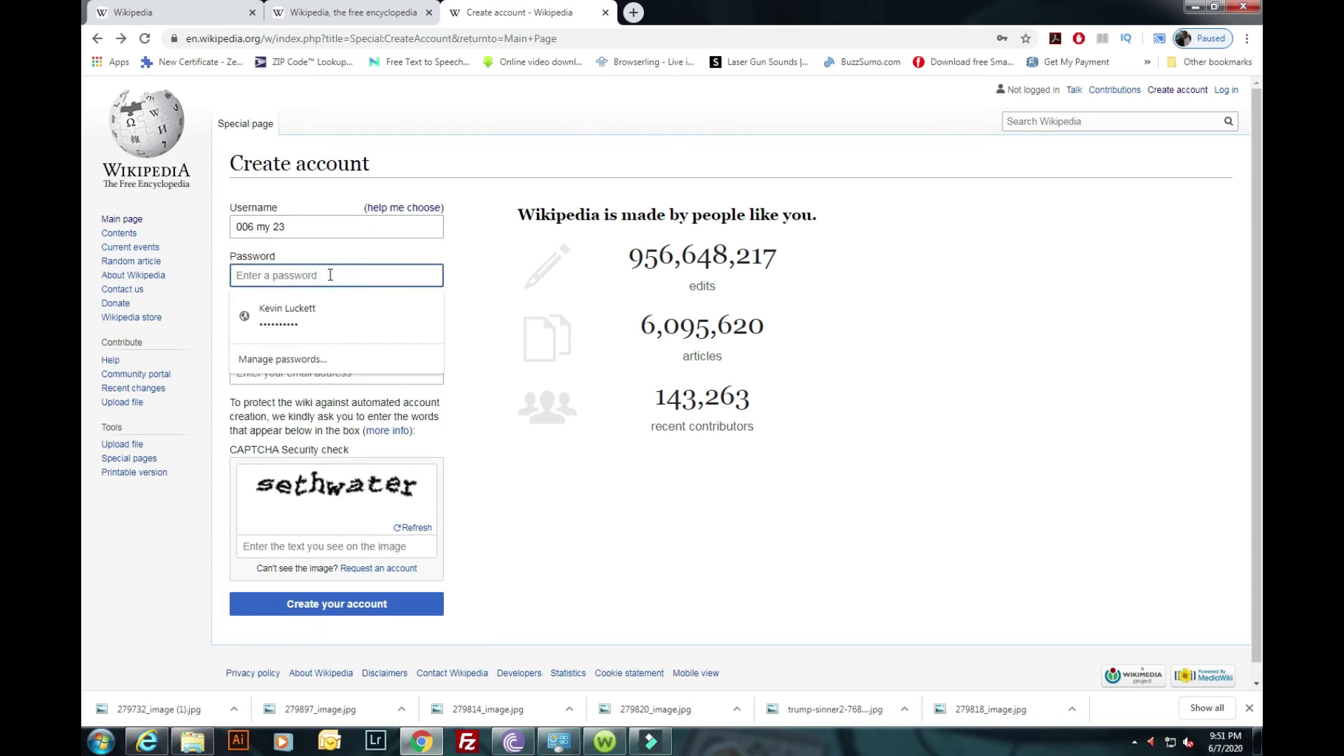
click(501, 269)
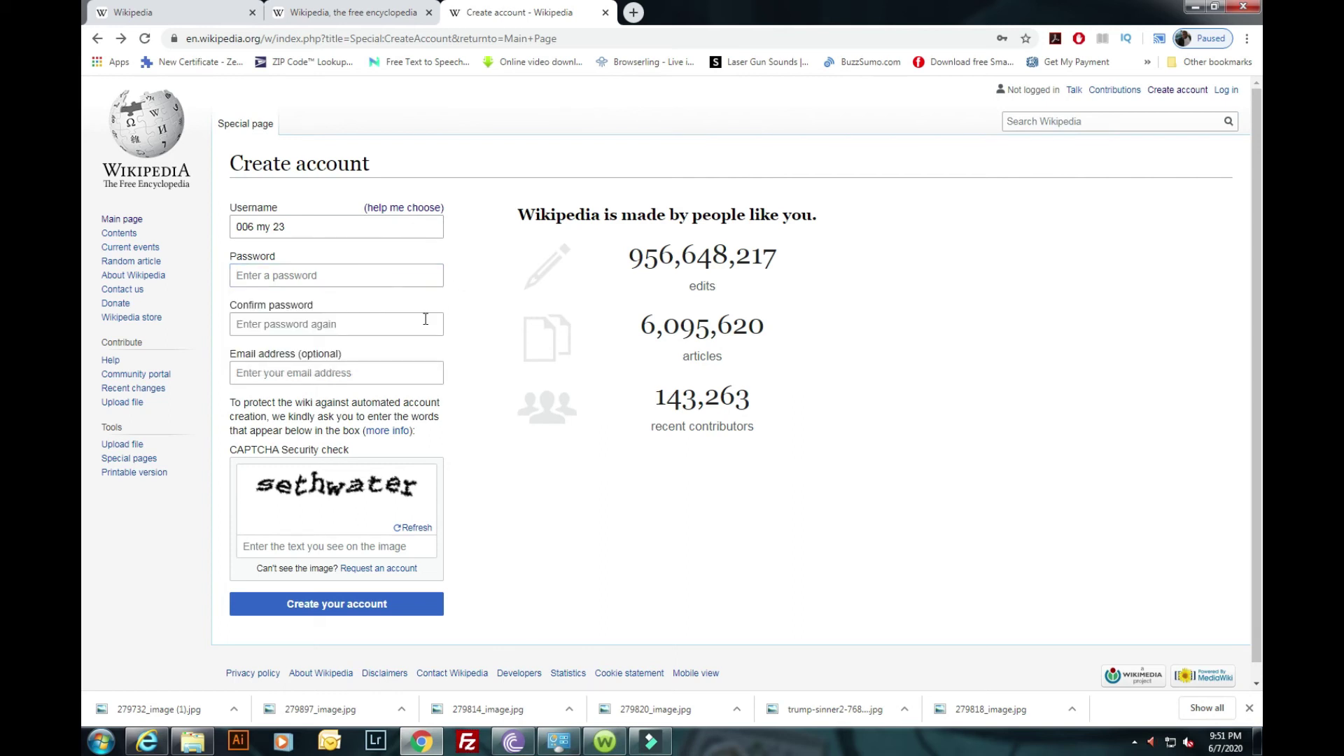
click(403, 329)
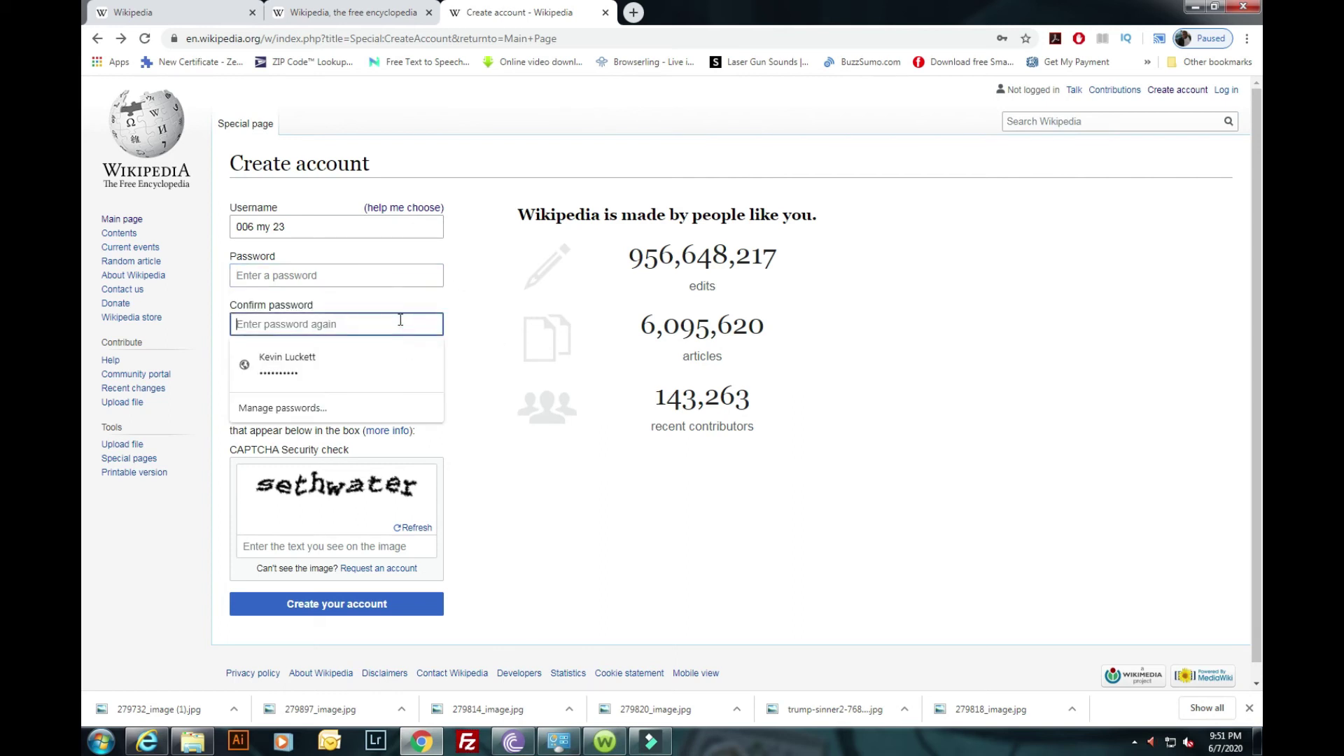
click(473, 303)
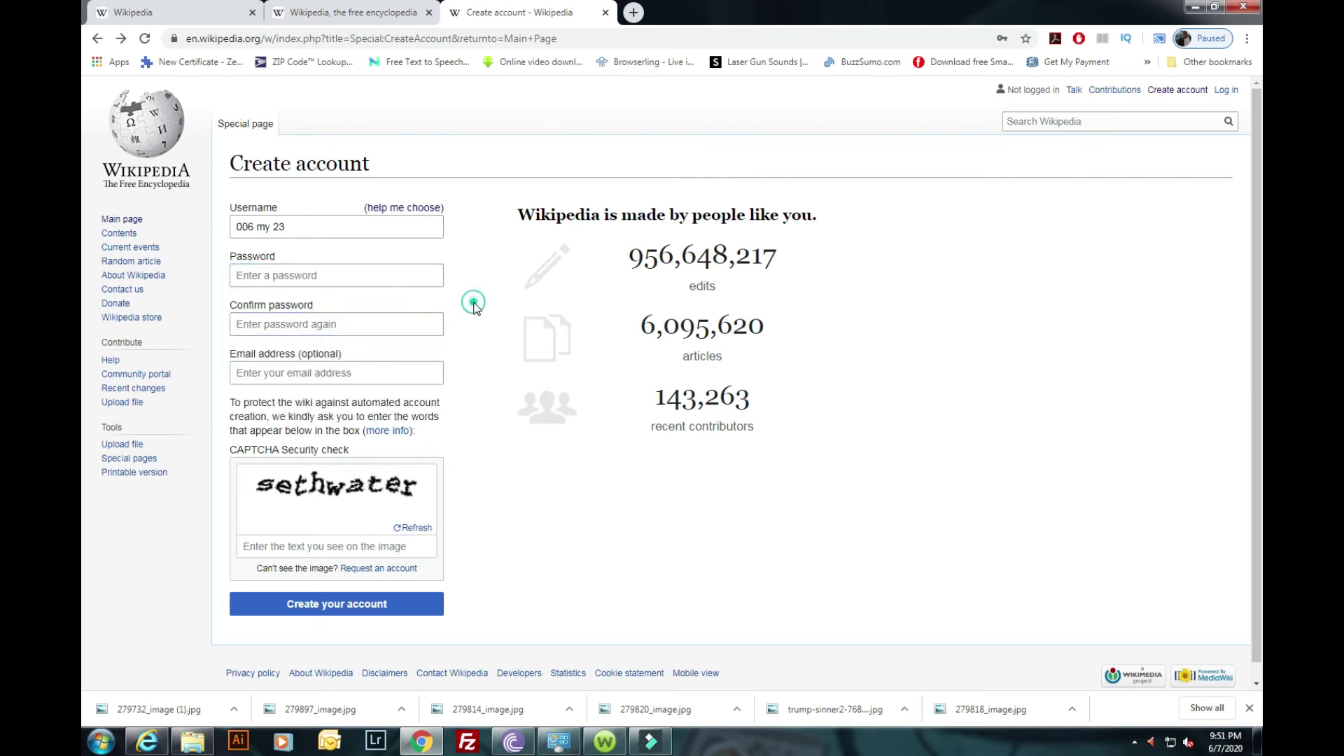
click(384, 372)
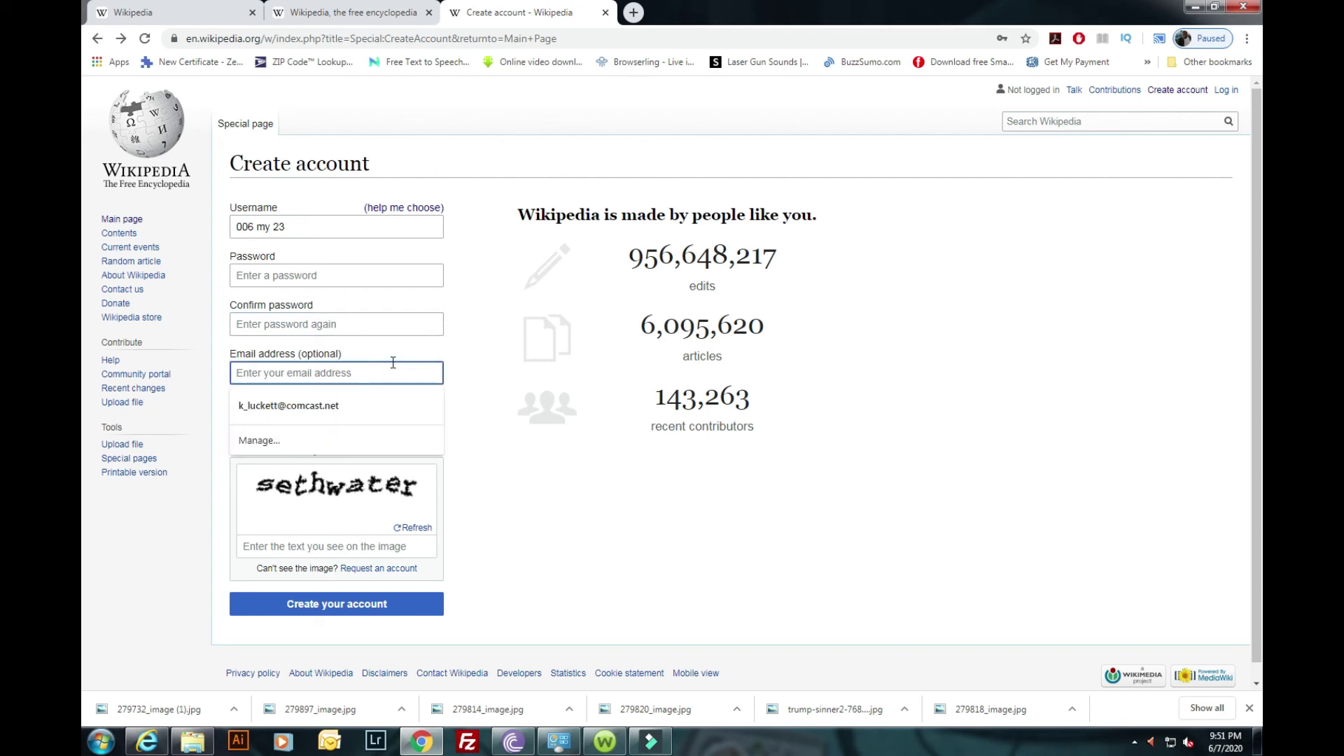
click(490, 356)
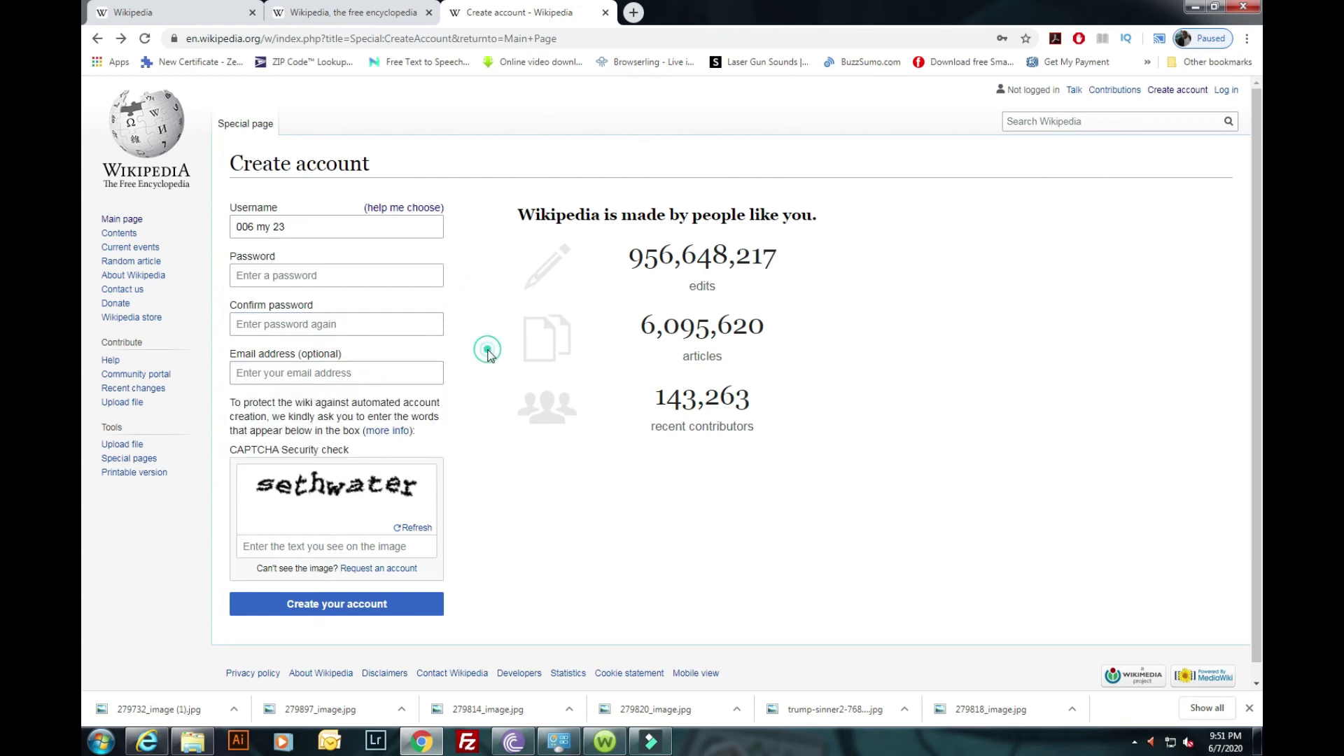